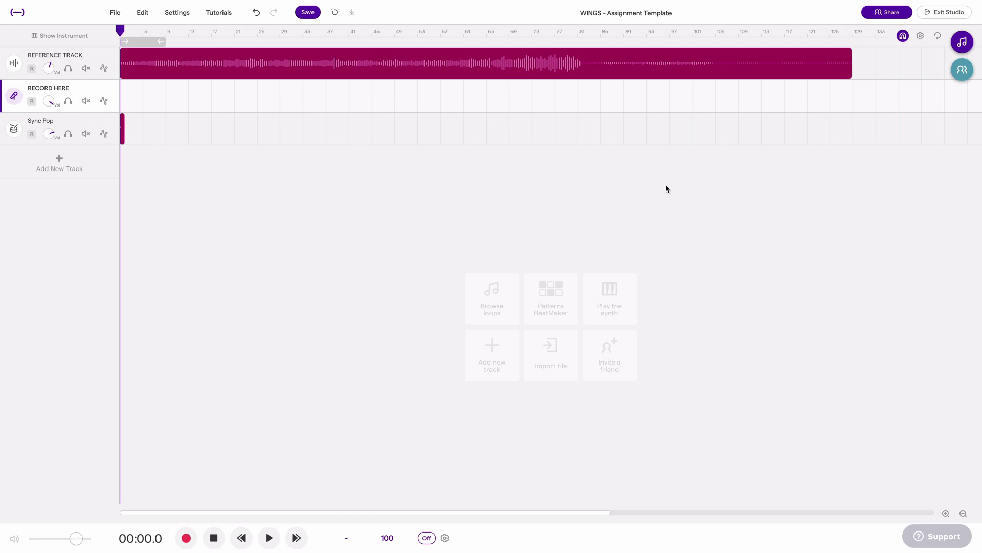
mouse_move(300, 59)
click(60, 126)
click(14, 128)
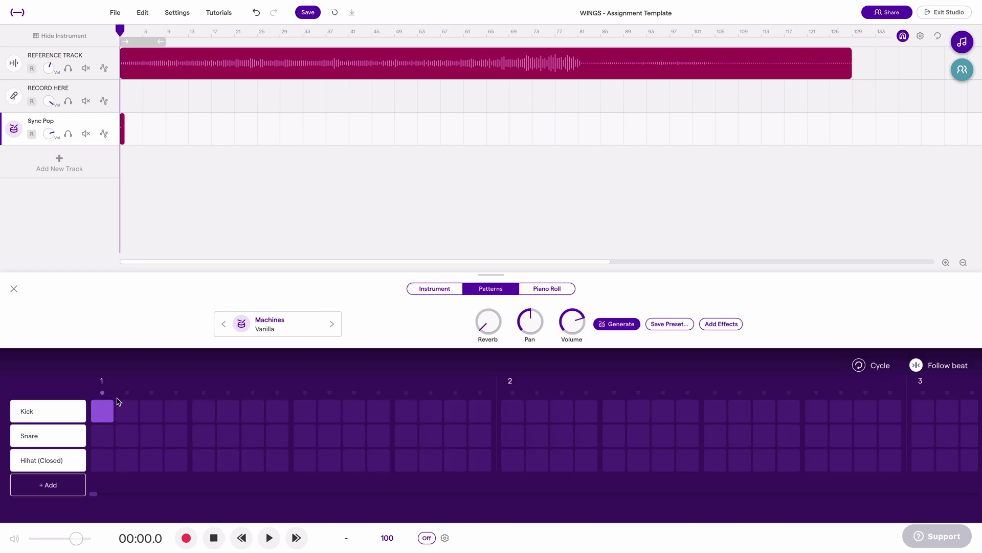
click(15, 289)
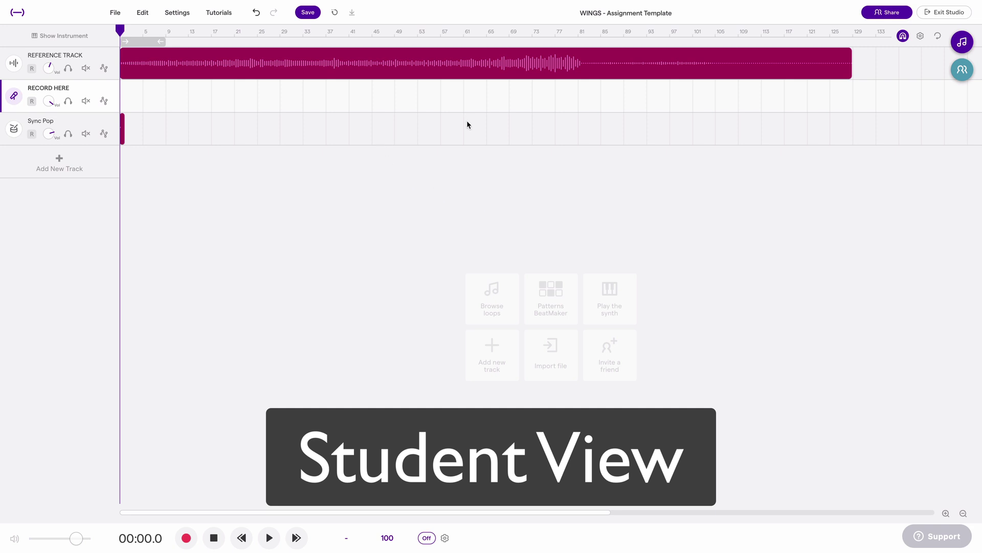
Record a test take on RECORD HERE without headphones, mute the reference track, and save the template
click(31, 101)
click(493, 340)
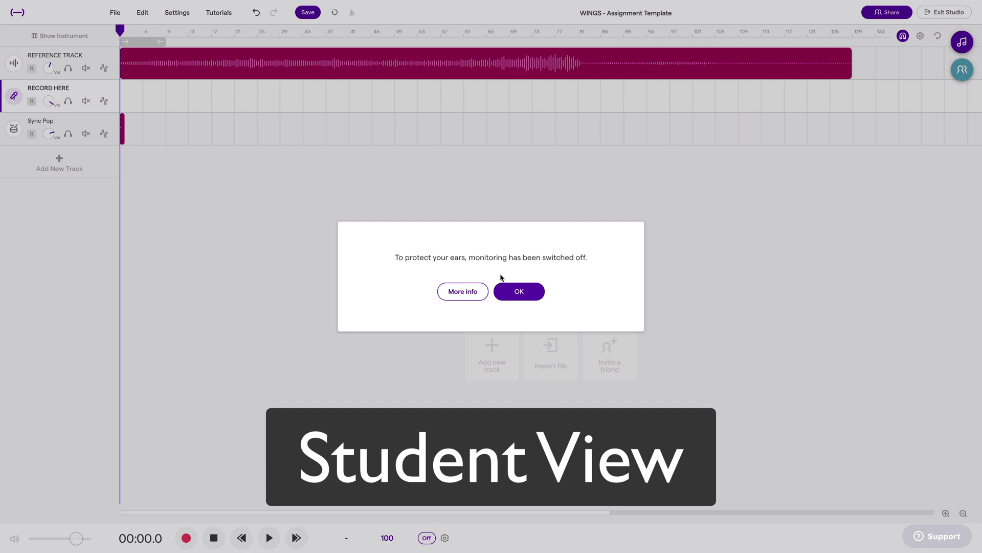
click(512, 288)
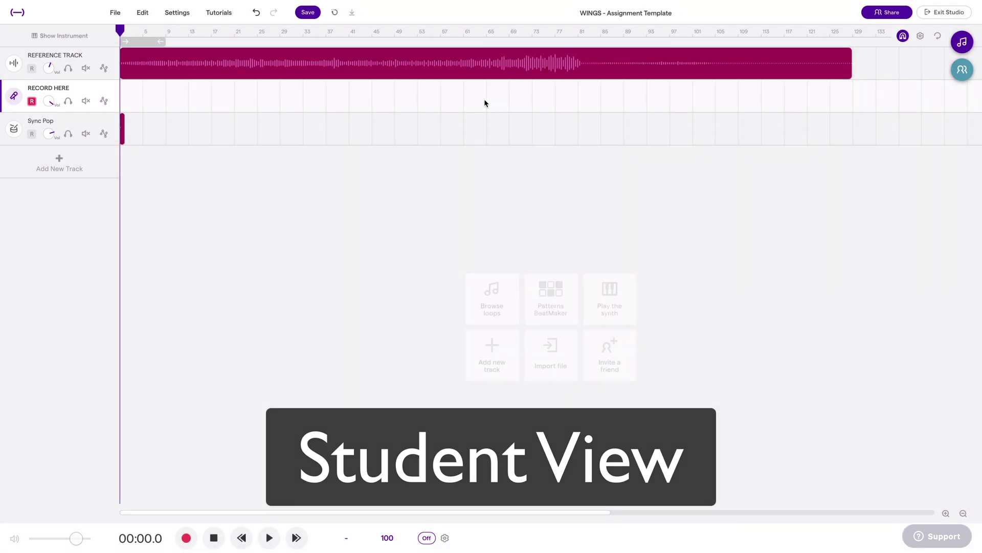
key(ctrl+z)
drag(604, 124, 530, 94)
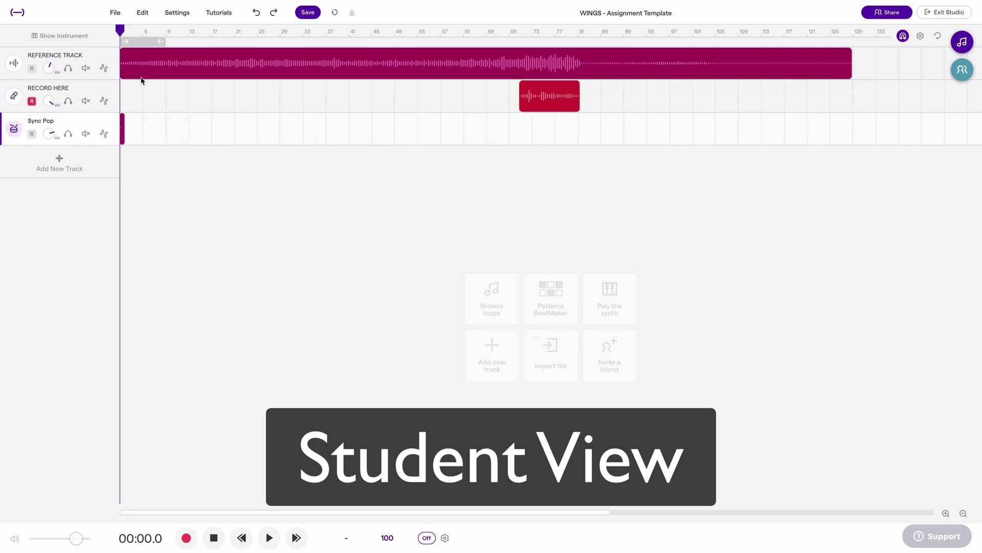
click(86, 68)
click(307, 13)
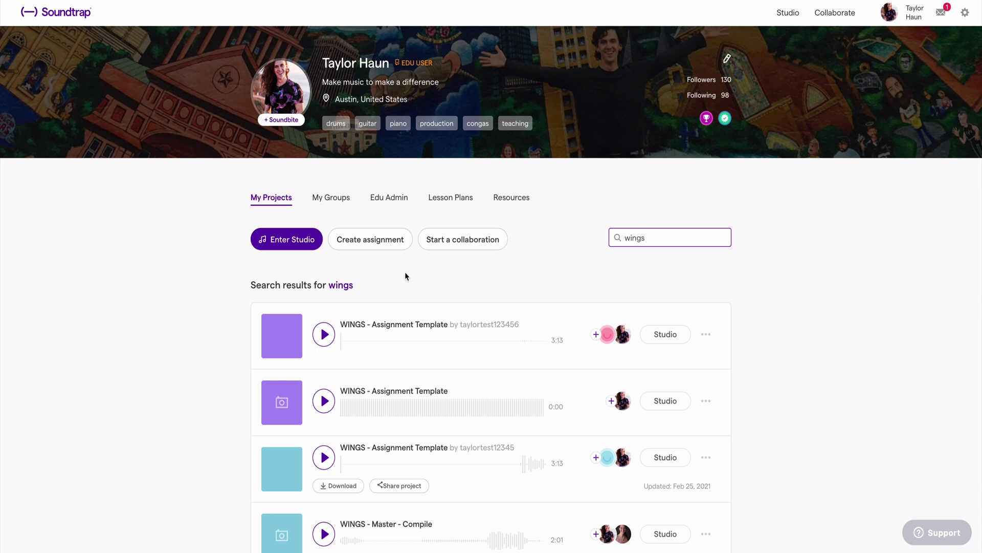
Create an assignment based on the existing project WINGS - Assignment Template
click(389, 248)
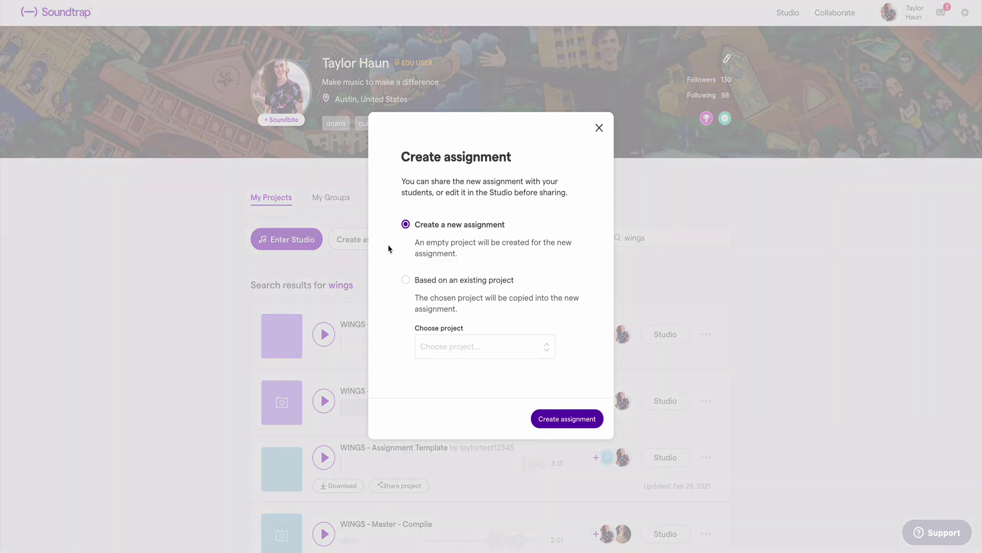
click(447, 283)
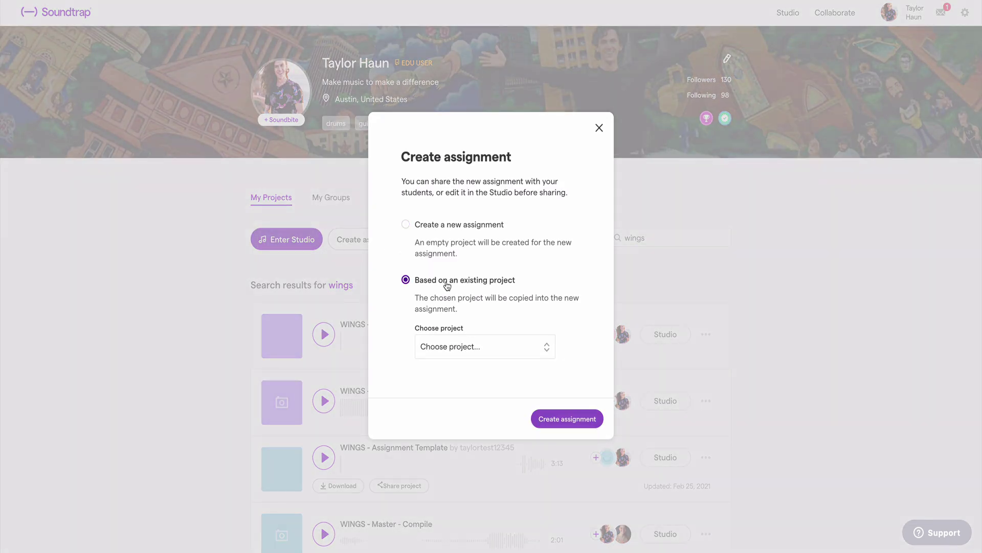
click(545, 348)
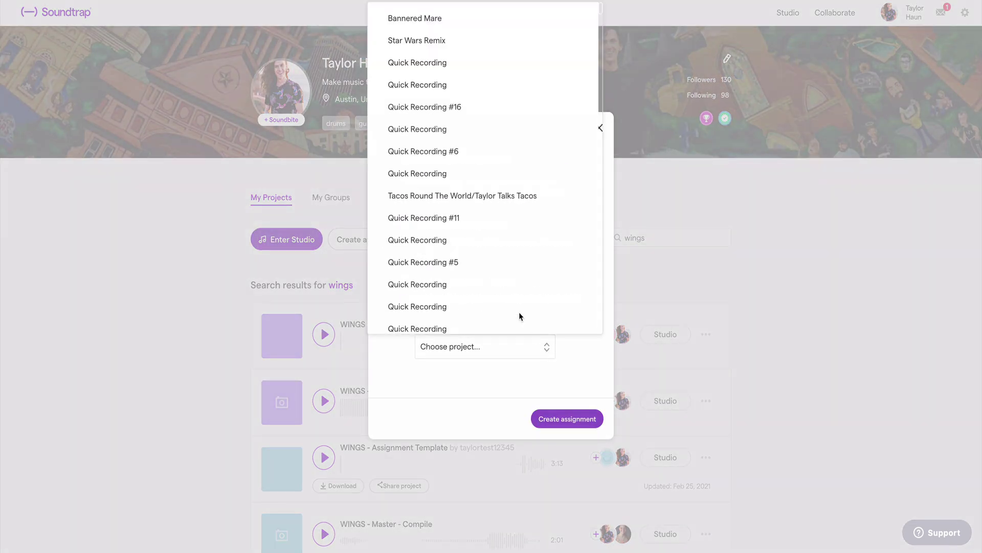
scroll(500, 276, down, 15)
click(511, 238)
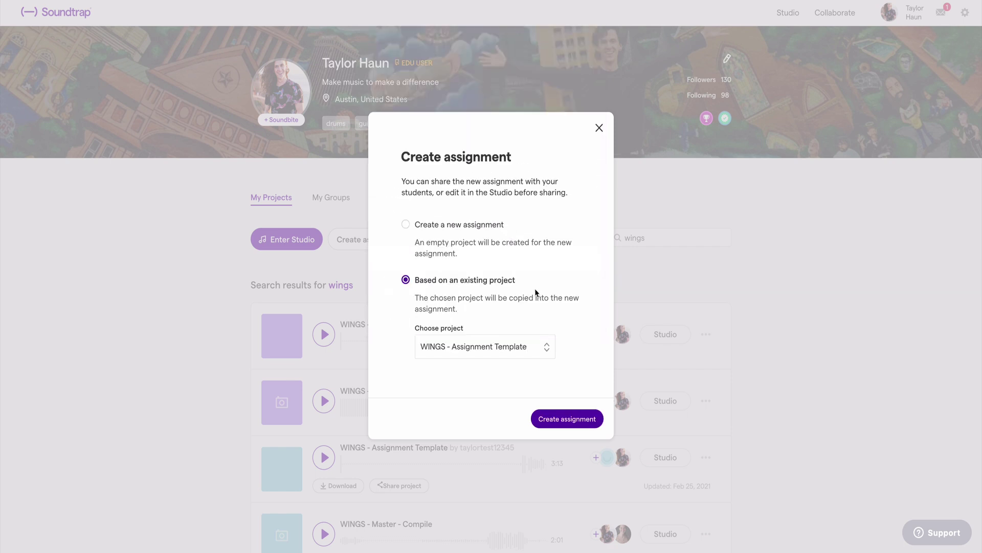
click(567, 418)
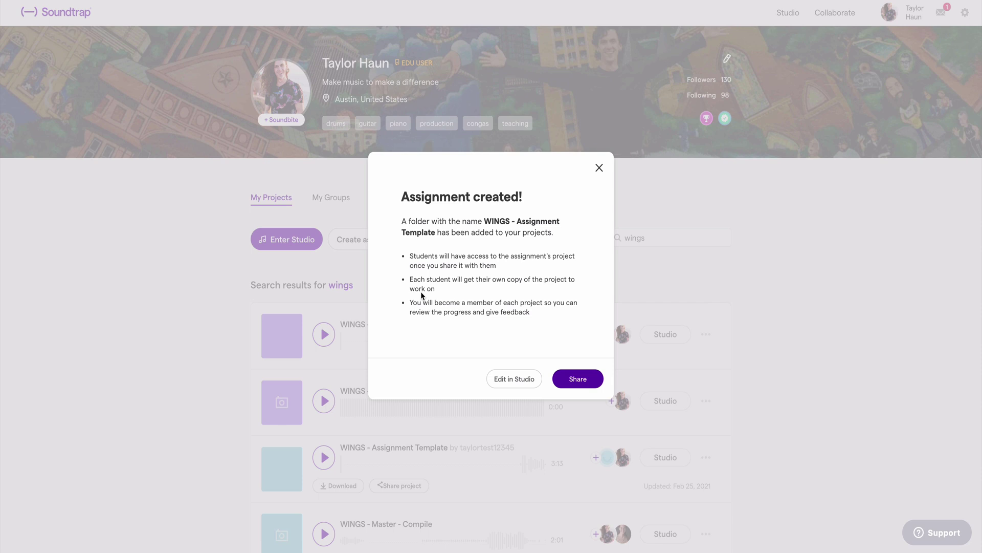
Copy the new assignment's share link for students
click(586, 382)
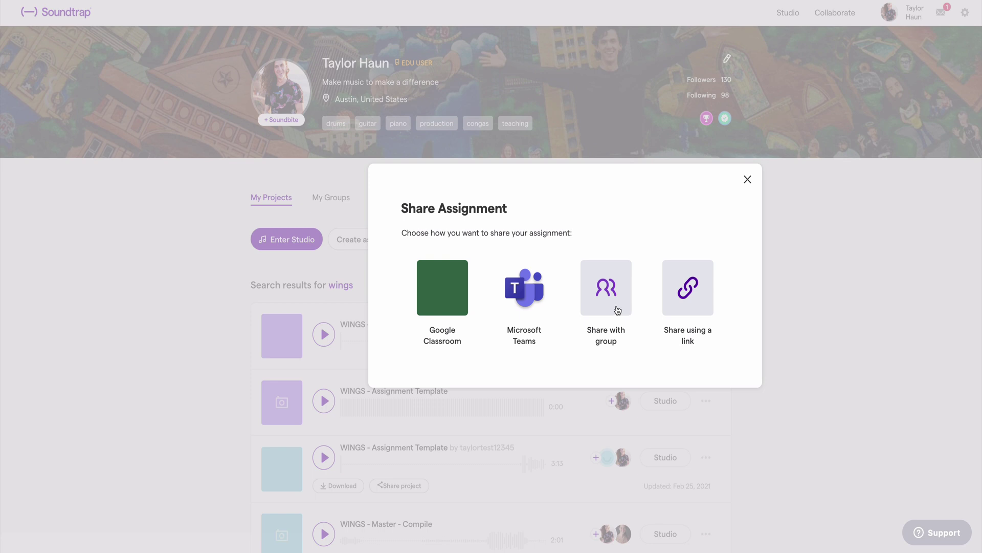
click(692, 299)
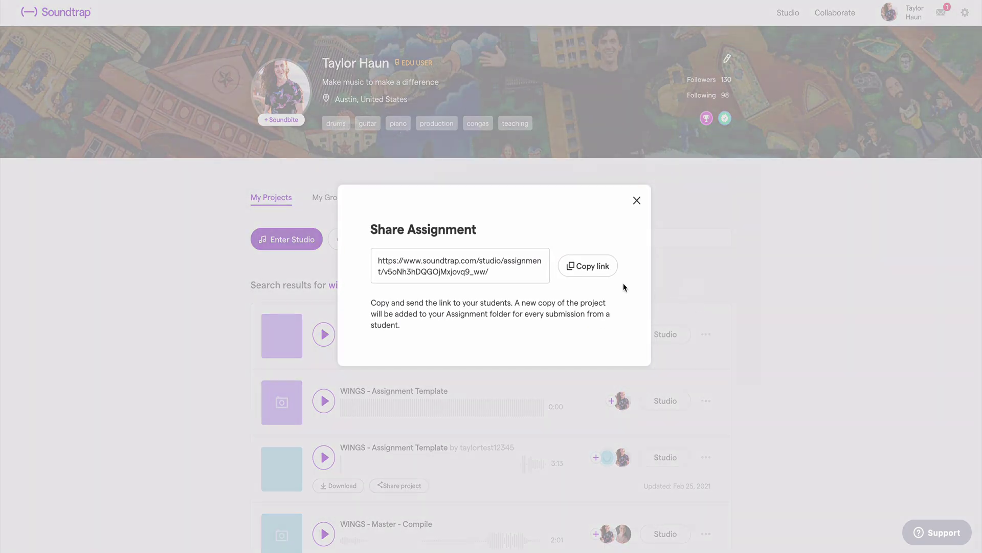
click(592, 272)
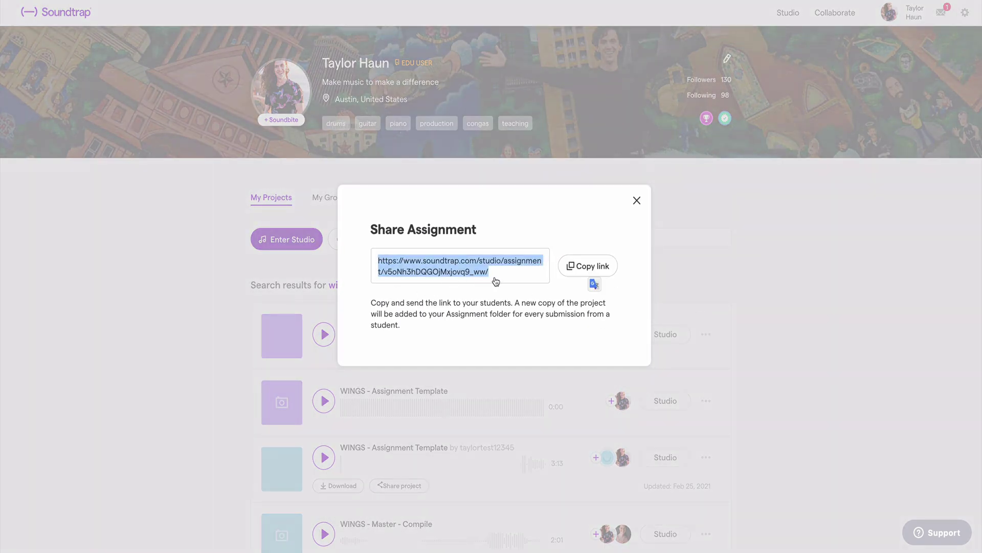
click(821, 292)
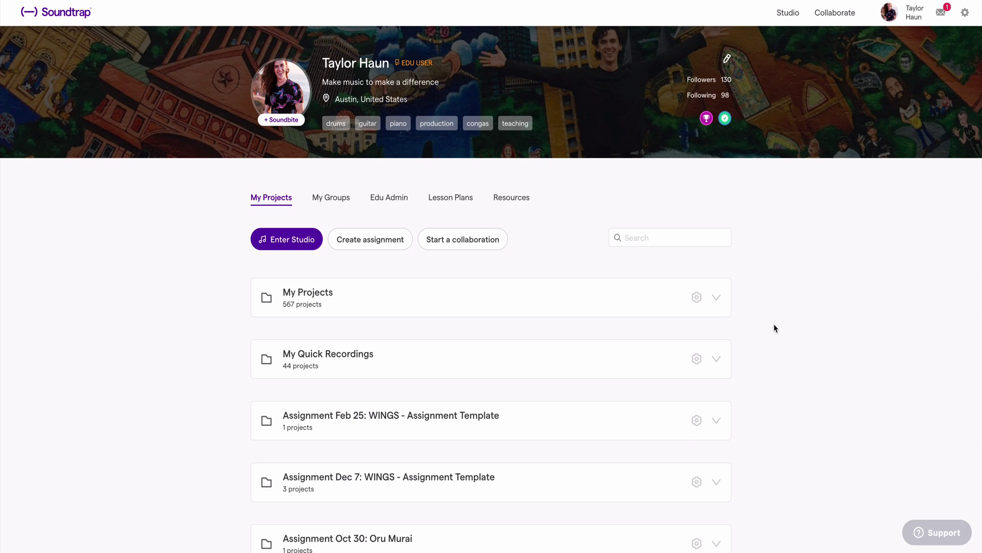
Expand the Assignment Dec 7 folder and view download options for the third WINGS submission
scroll(773, 322, down, 2)
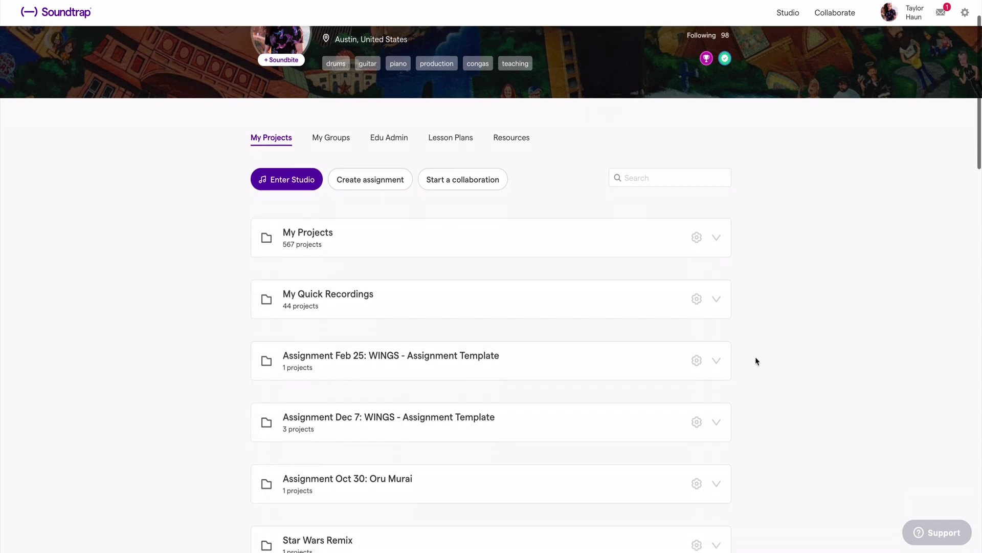
click(668, 428)
scroll(815, 371, down, 4)
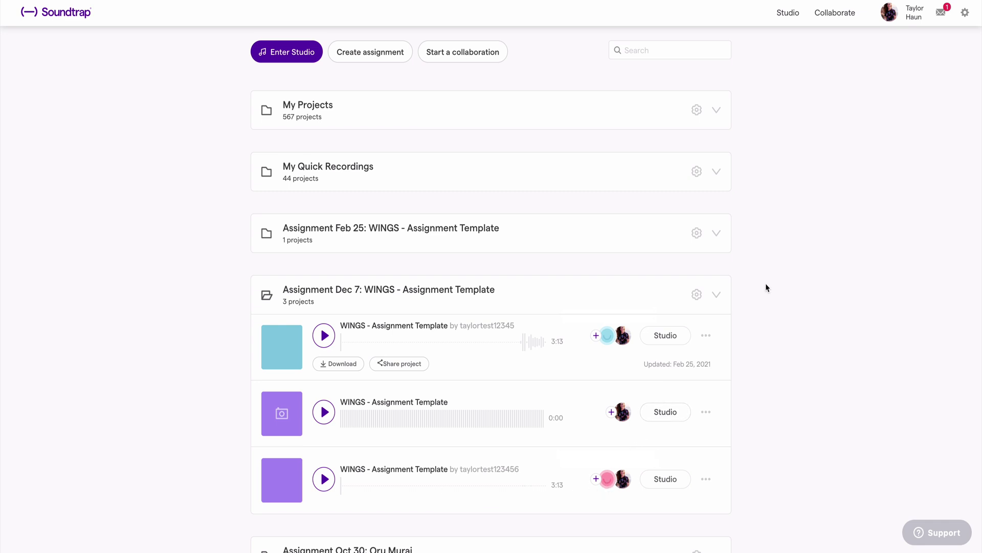
click(706, 478)
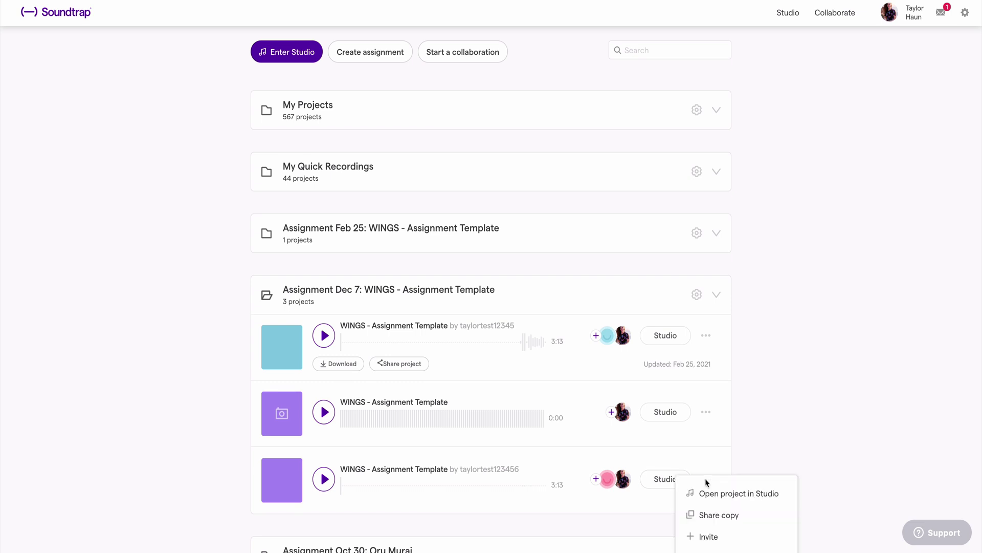
scroll(718, 486, down, 2)
mouse_move(722, 490)
mouse_move(731, 530)
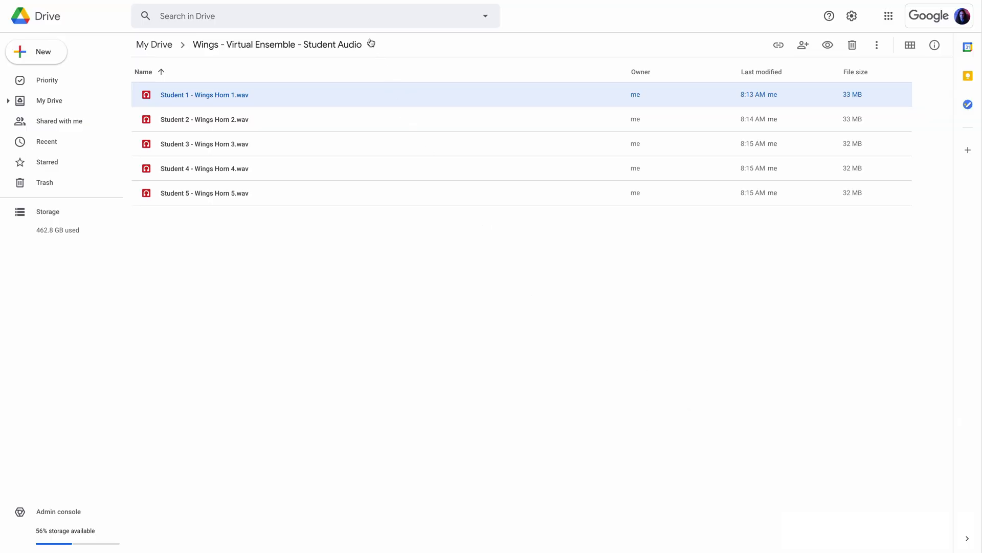
Download the Wings - Virtual Ensemble - Student Audio folder as a zip from its breadcrumb menu
click(369, 45)
click(280, 248)
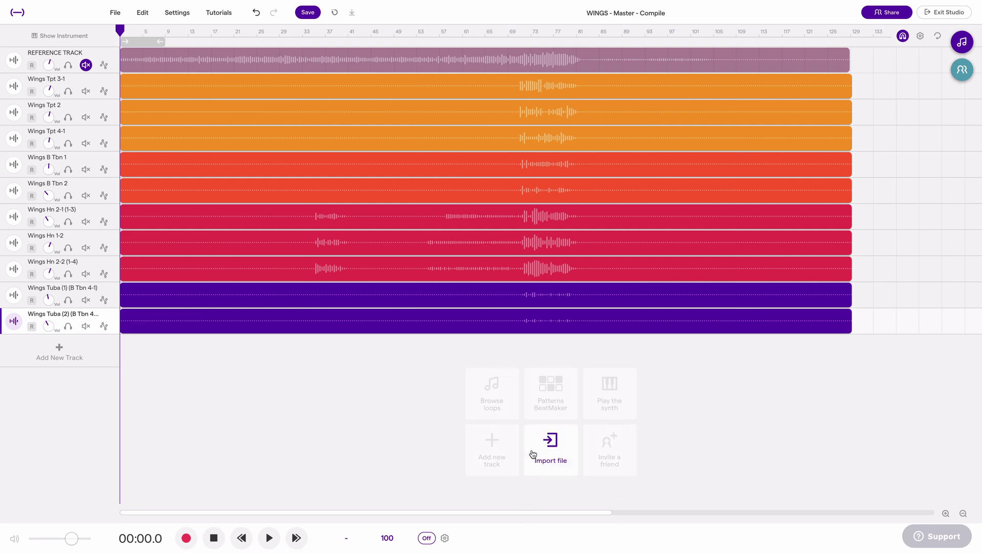
Import the five Student Wings Horn wav files as tracks, select all five clips, and set the playhead to bar 9
click(545, 460)
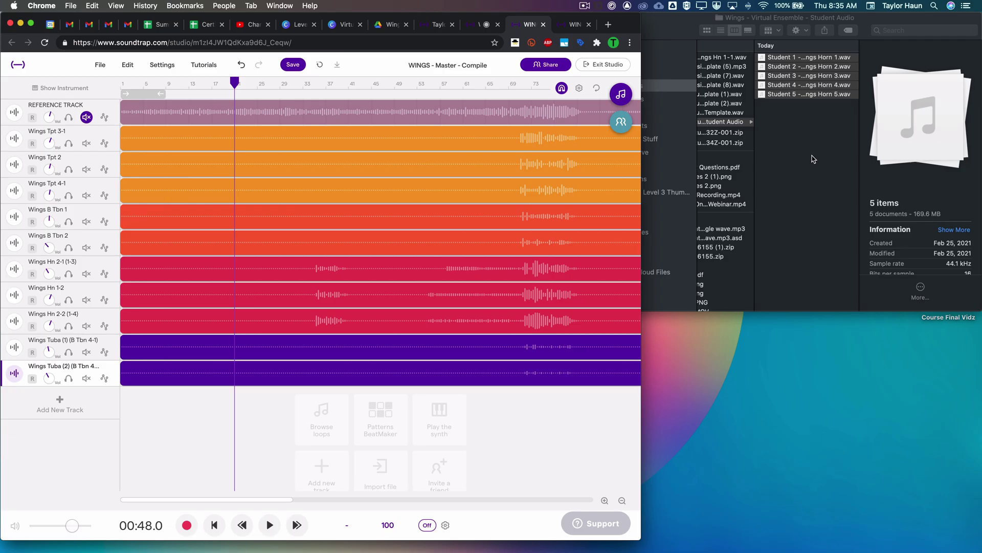
drag(850, 51, 58, 399)
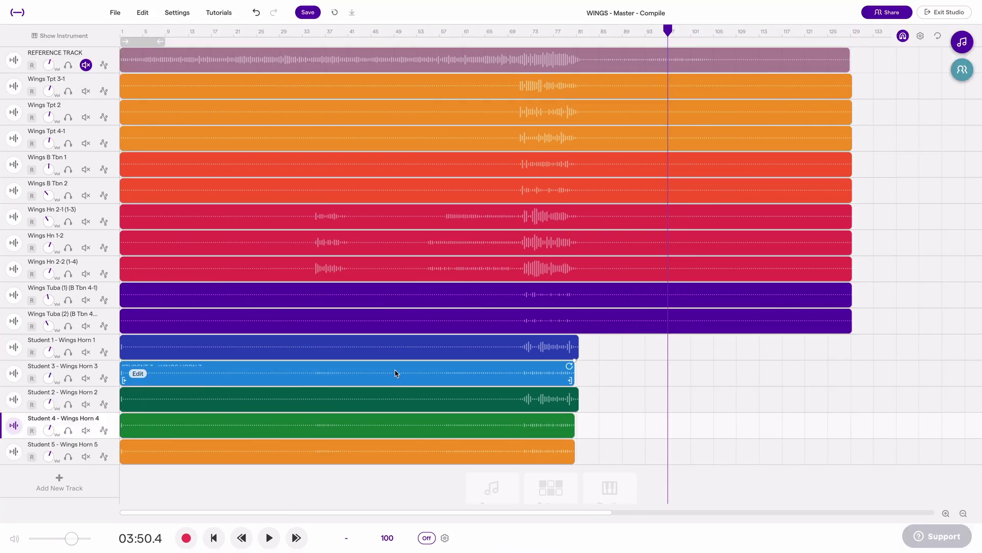
click(473, 372)
click(486, 349)
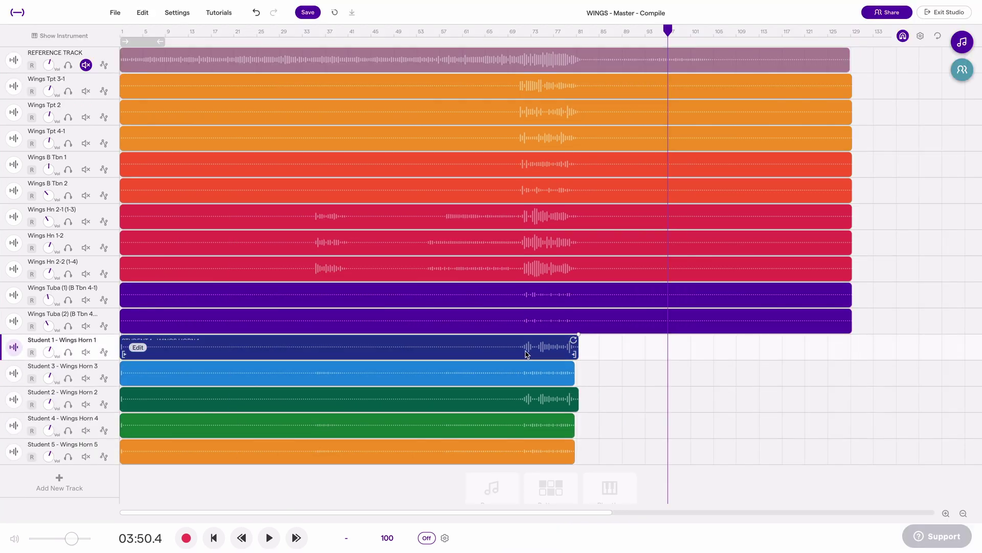
click(315, 378)
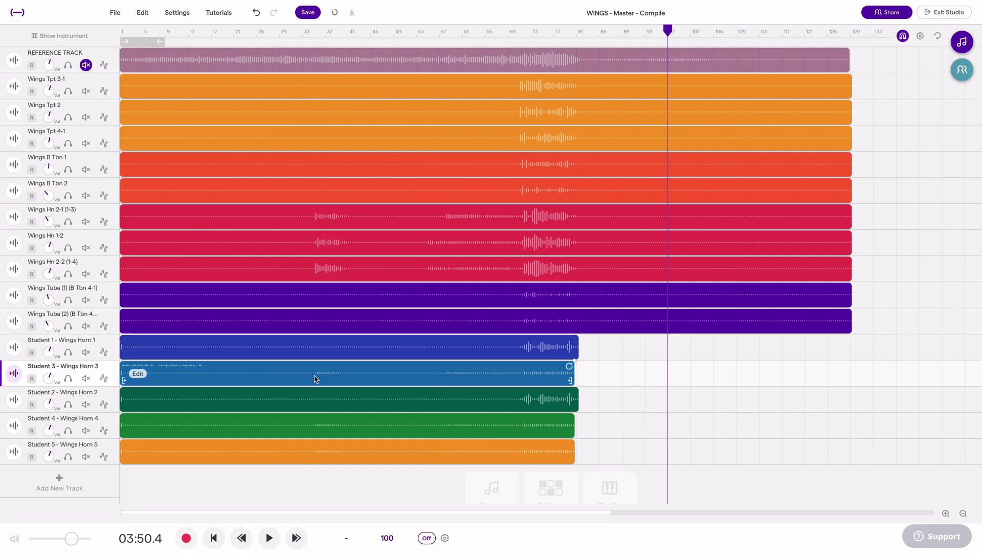
click(124, 341)
drag(172, 482, 131, 350)
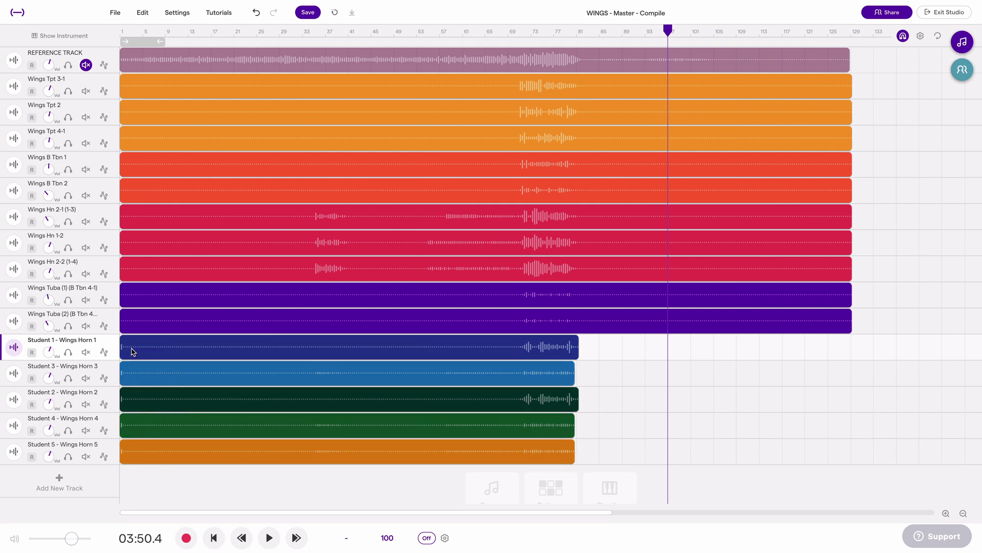
click(173, 484)
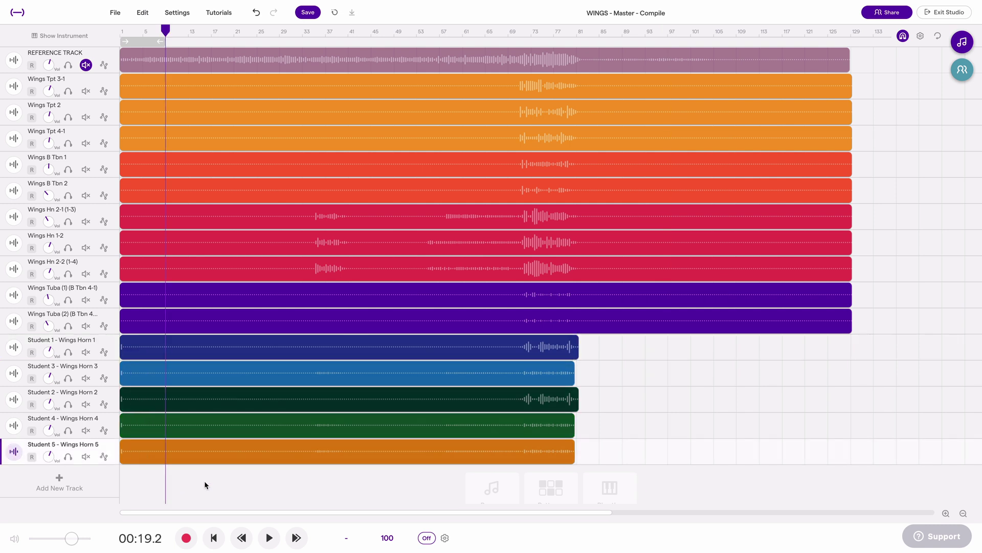
Drag the five student horn clips right to align with the band, keep the reference muted, and save
drag(205, 481, 139, 351)
drag(118, 460, 141, 460)
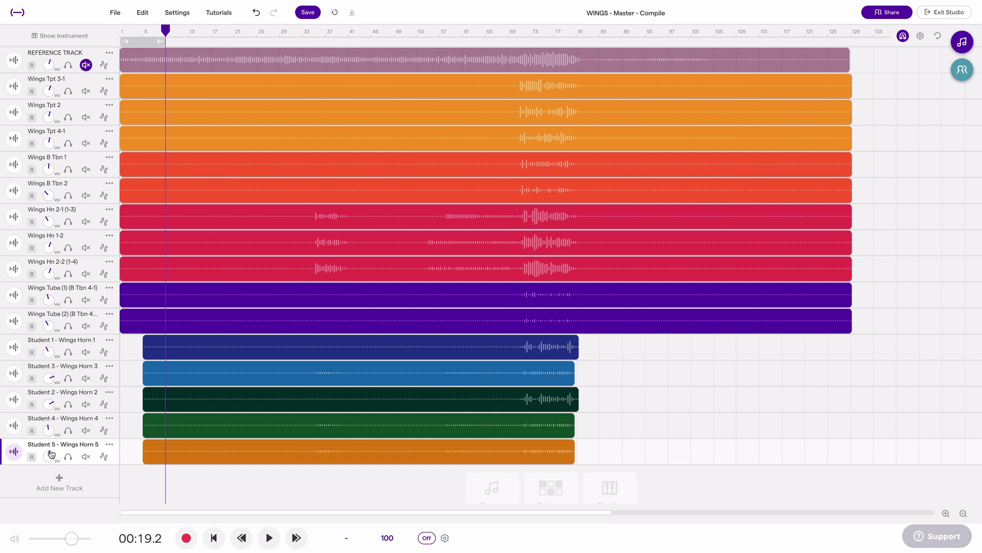
click(86, 65)
click(85, 65)
click(308, 12)
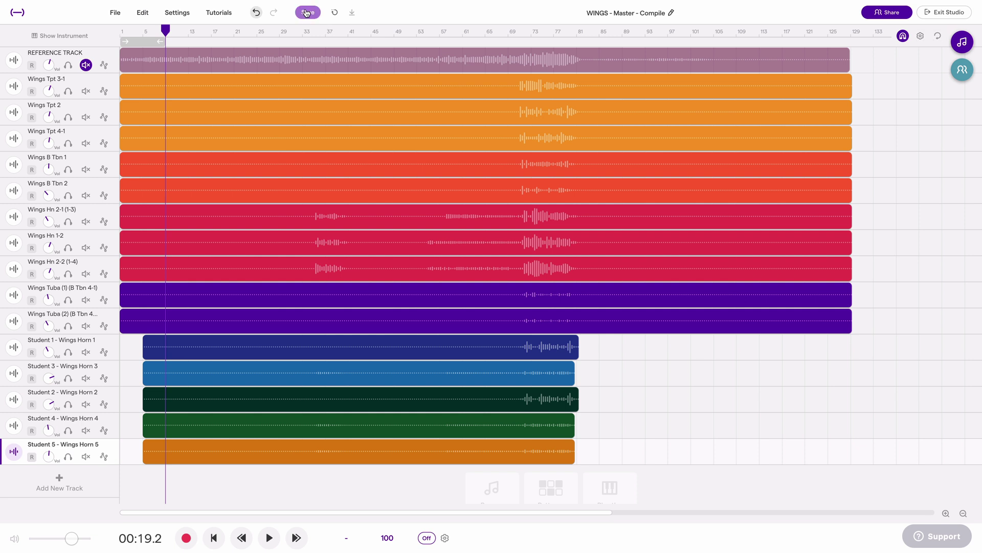